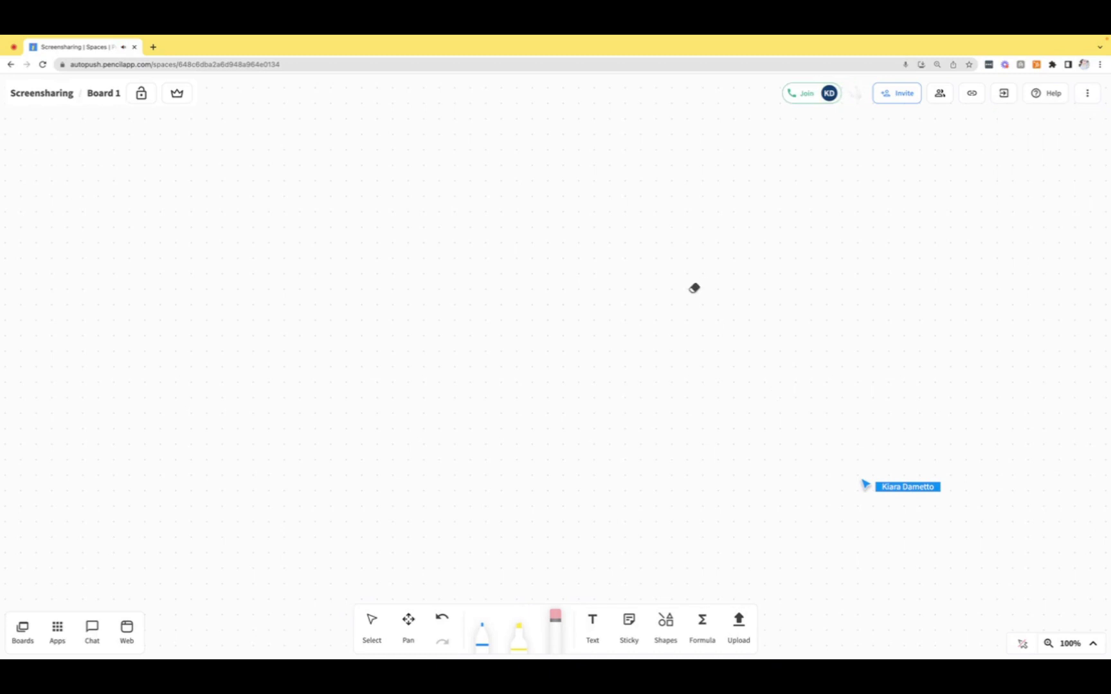
# Pick the Select tool from the board's bottom toolbar
pyautogui.click(371, 623)
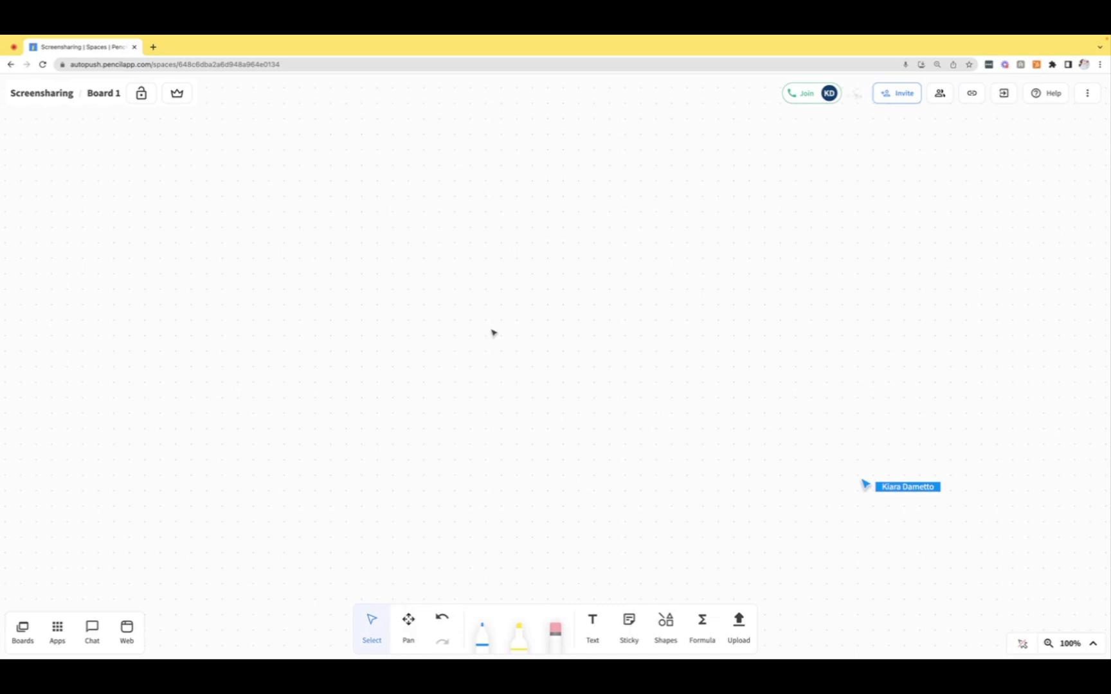
pyautogui.moveTo(810, 93)
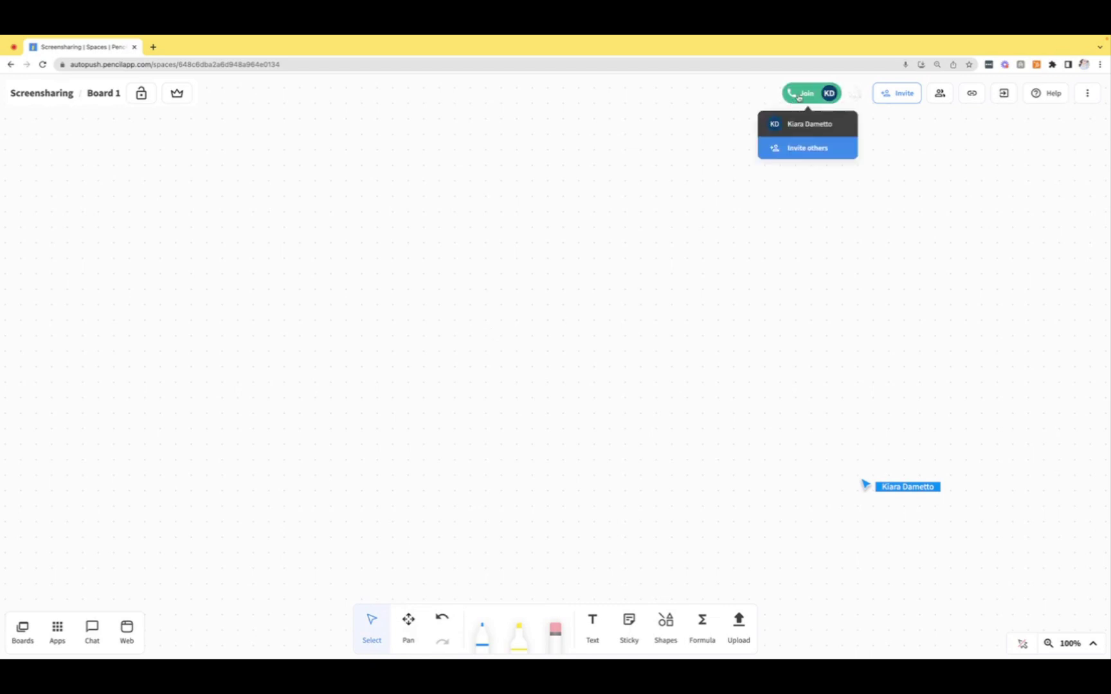
# Join the ongoing call with the microphone muted
pyautogui.click(799, 93)
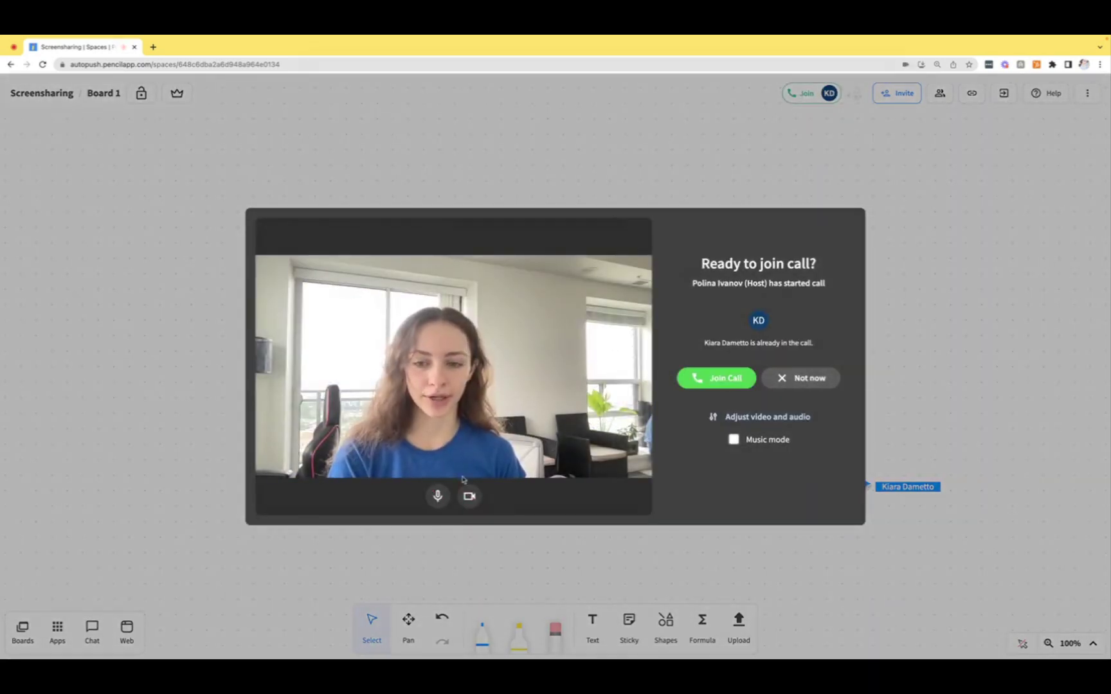
pyautogui.click(438, 497)
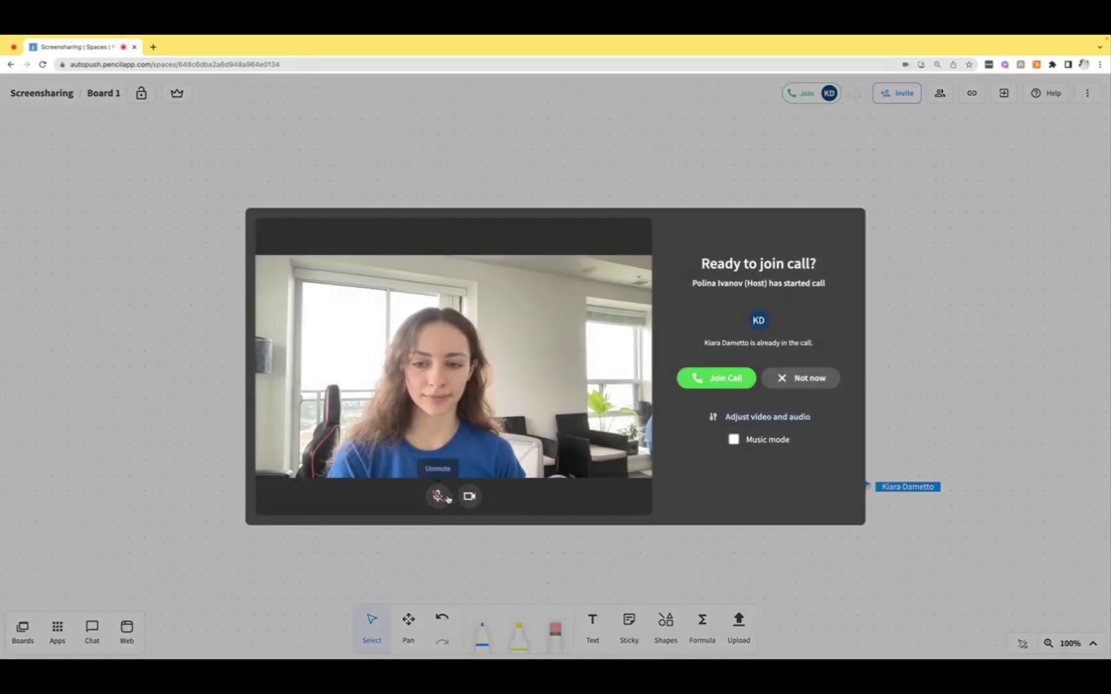
pyautogui.click(708, 382)
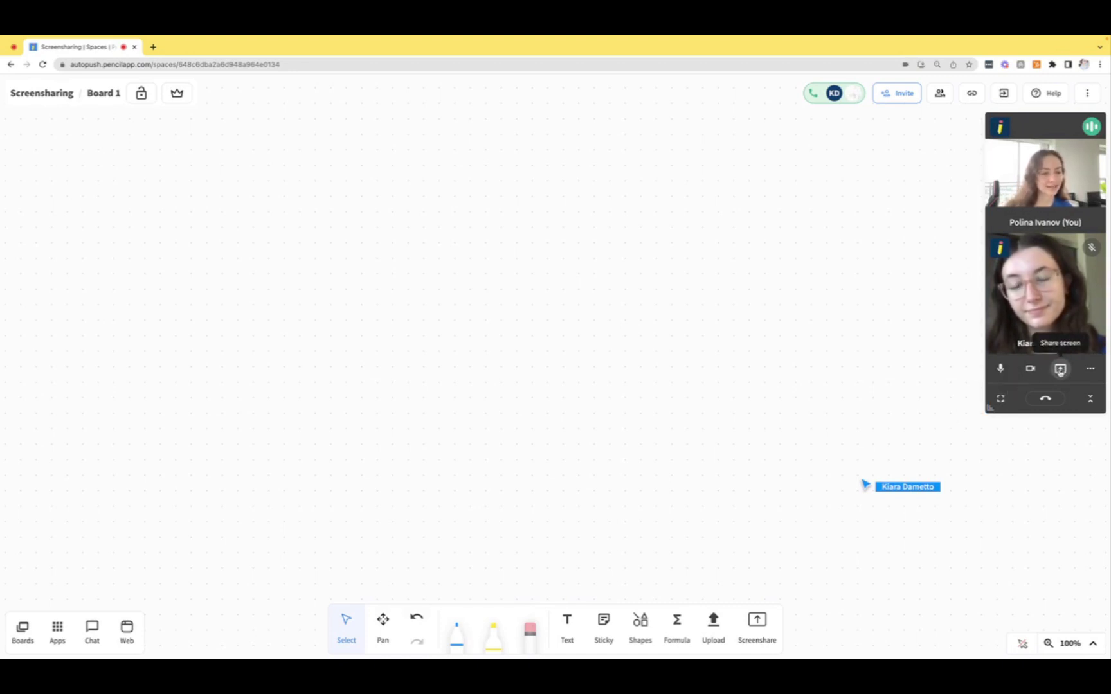
# Preview the maximized video grid, return to the board, and open the Pencil Spaces homepage in a new tab
pyautogui.click(1000, 401)
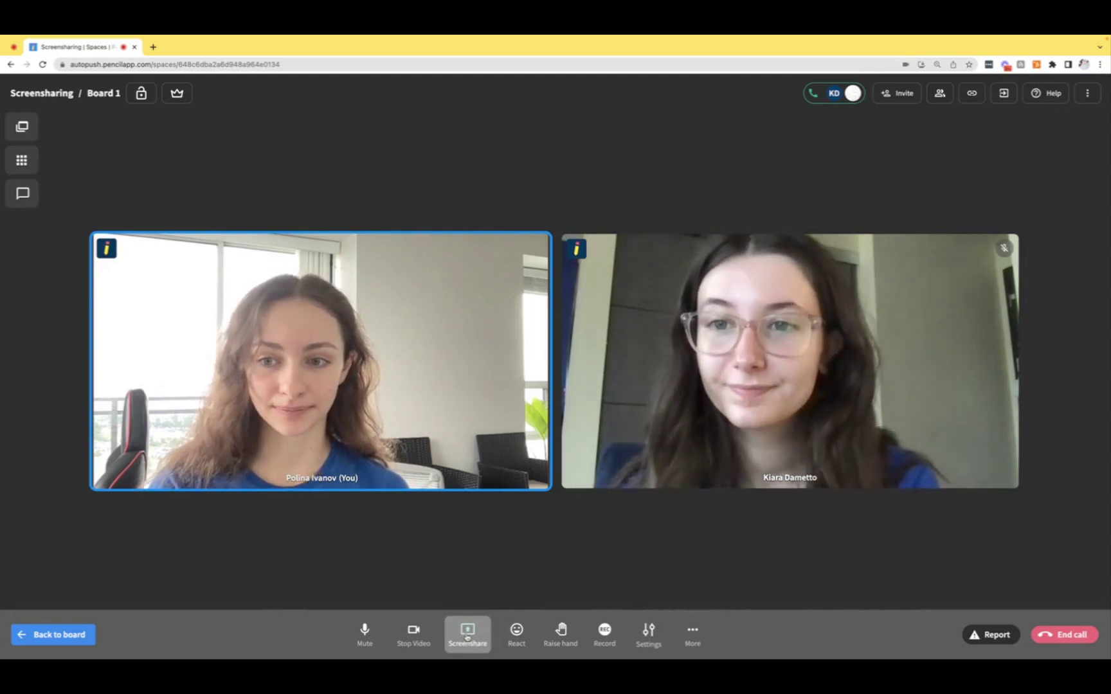
pyautogui.click(467, 638)
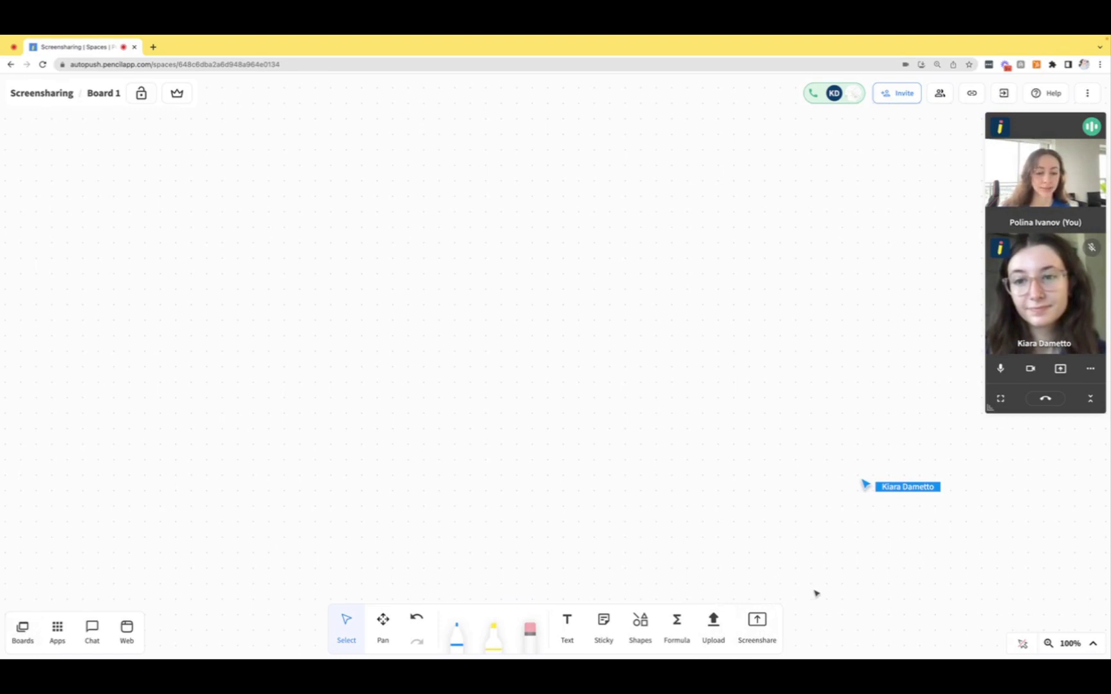
pyautogui.click(756, 624)
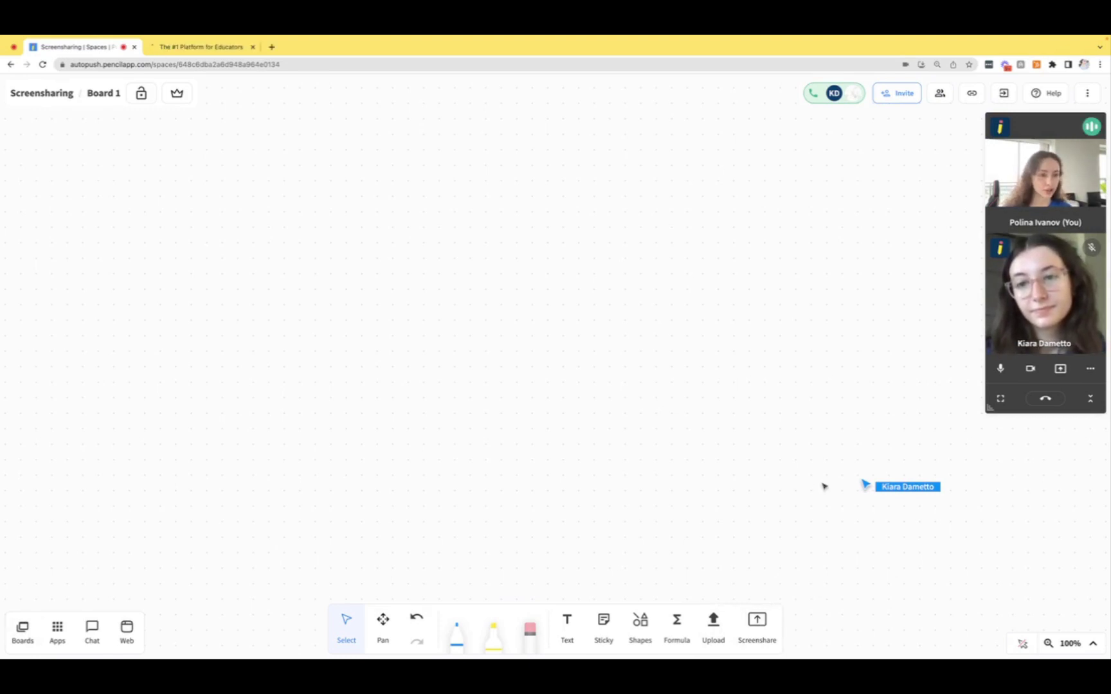
# Select the 'The #1 Platform for Educators' Chrome tab, with tab audio, in the screenshare picker
pyautogui.click(761, 630)
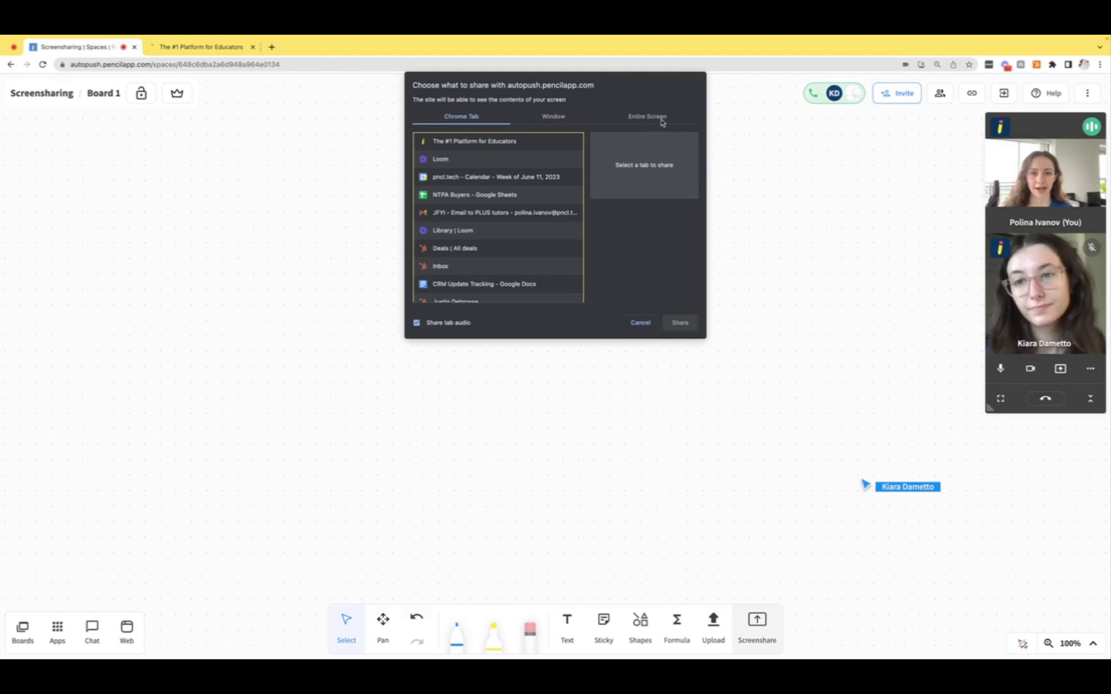
pyautogui.scroll(-3, 480, 186)
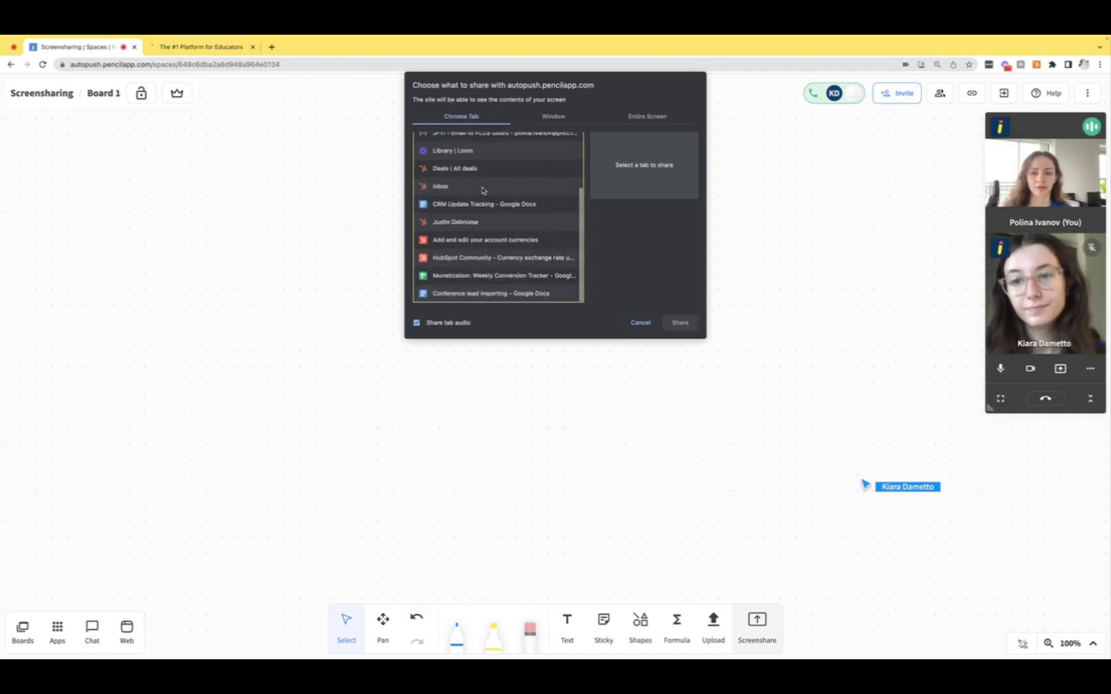
pyautogui.scroll(3, 481, 185)
pyautogui.click(572, 119)
pyautogui.click(653, 119)
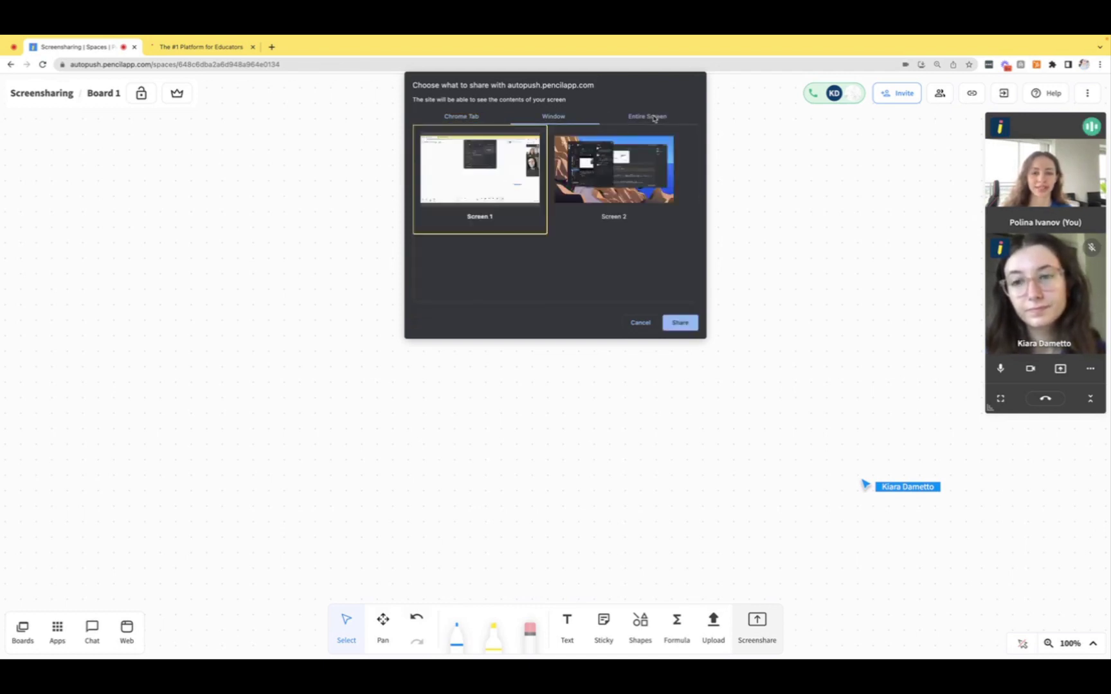
pyautogui.click(454, 118)
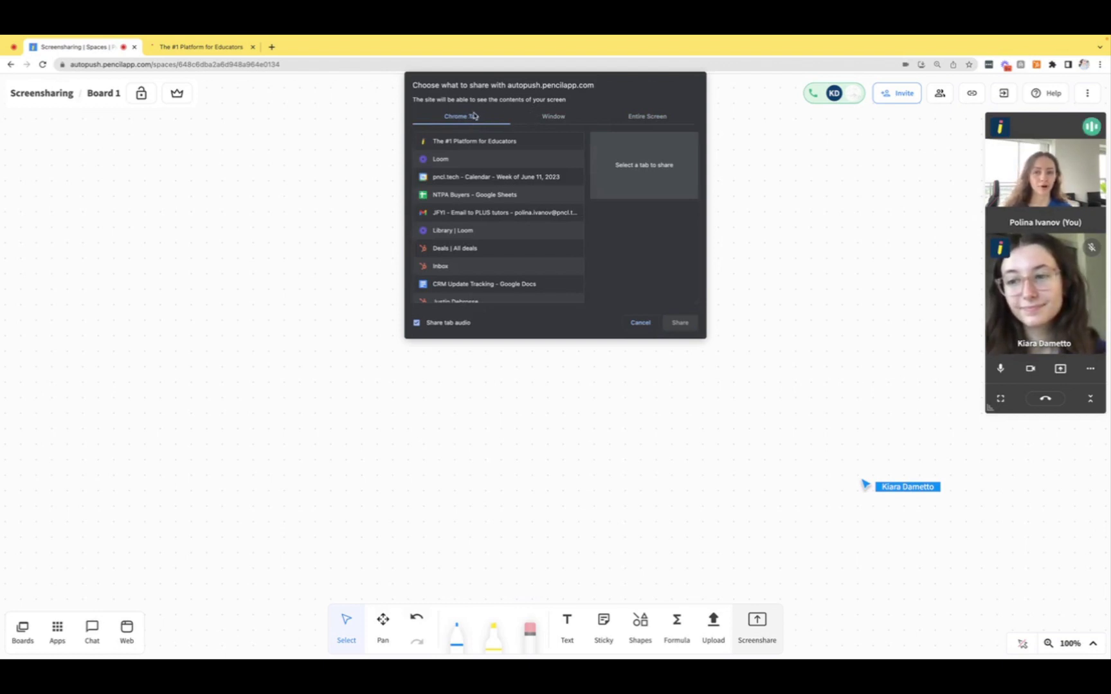
pyautogui.click(470, 141)
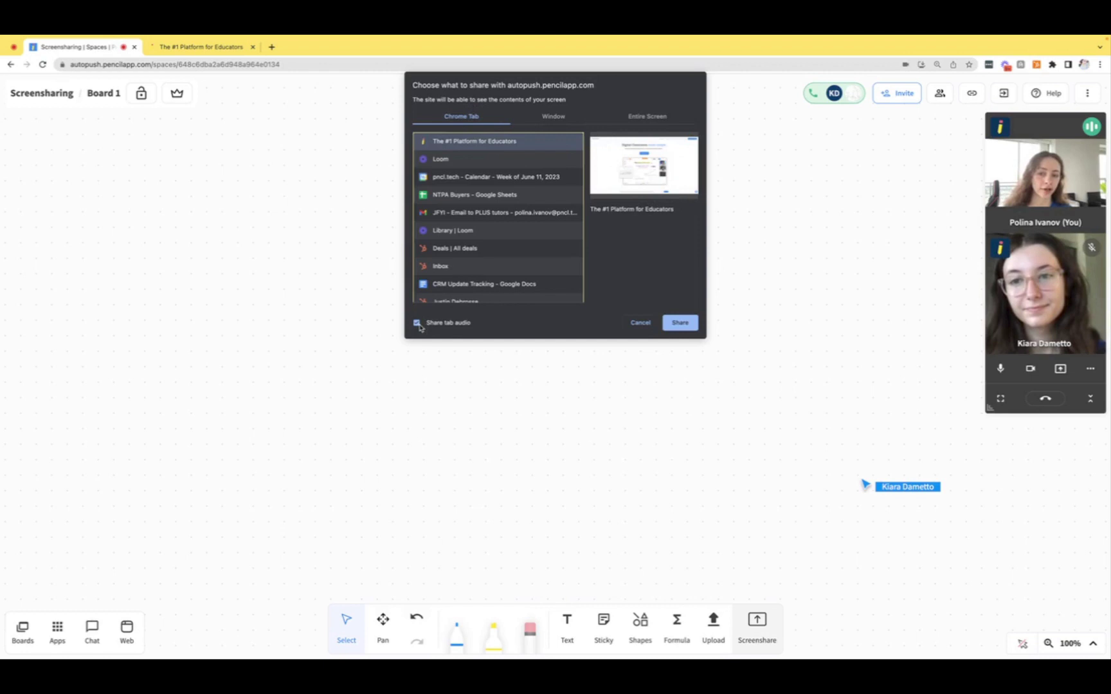
pyautogui.click(420, 327)
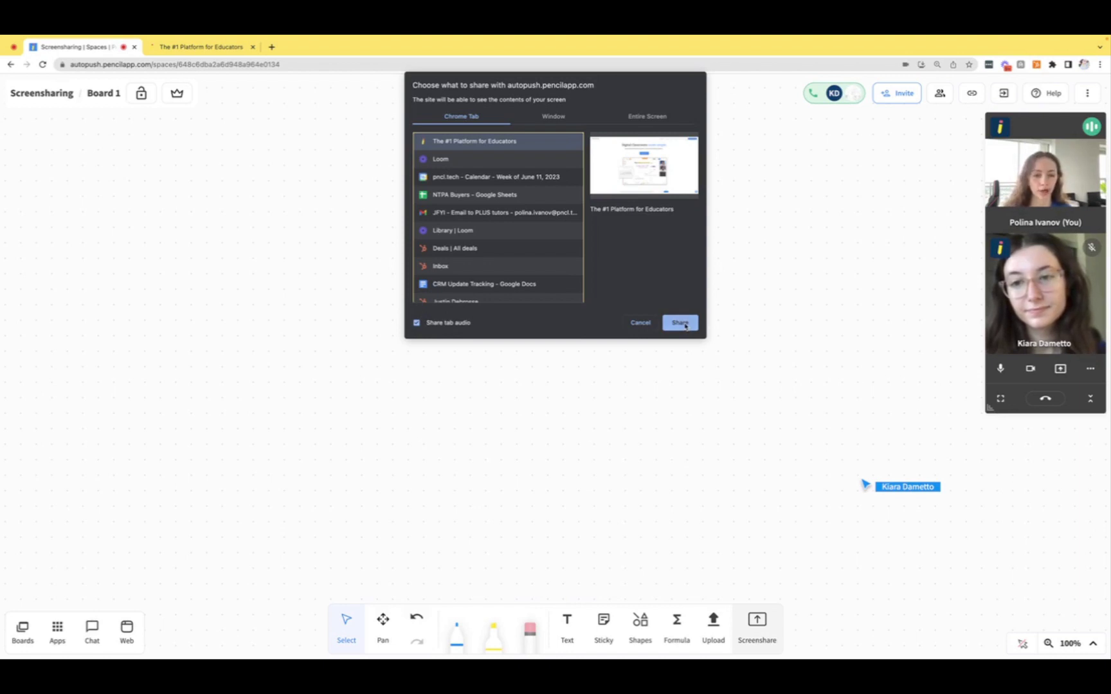
# Share the Educators homepage tab and switch back to the call board tab
pyautogui.click(681, 324)
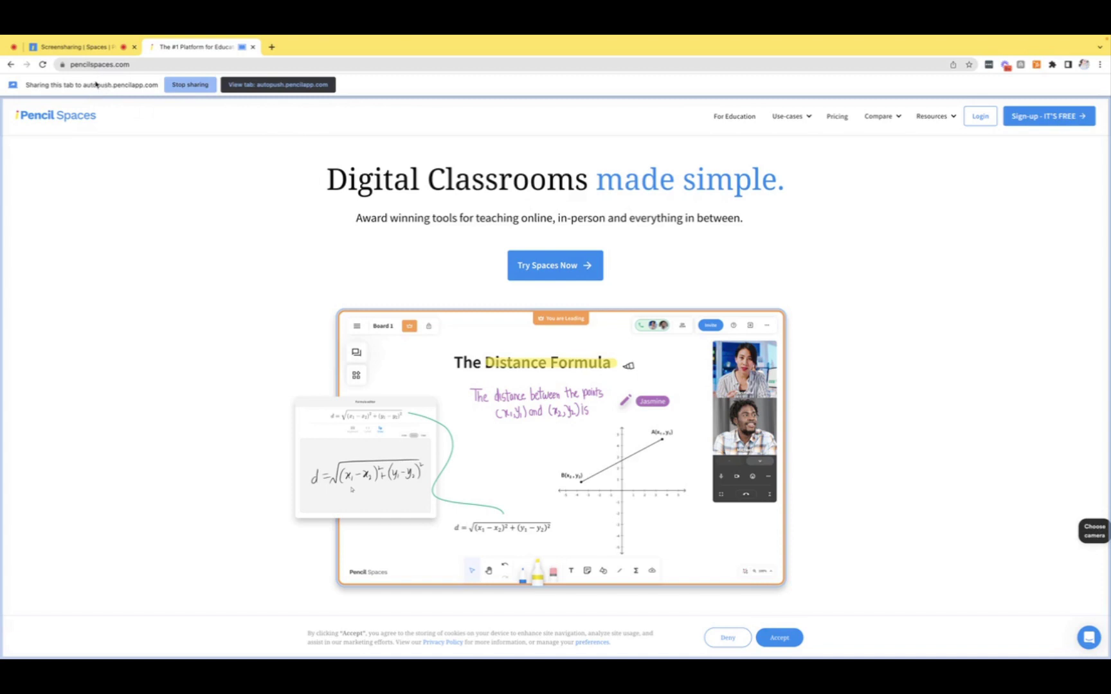
pyautogui.scroll(-1, 186, 118)
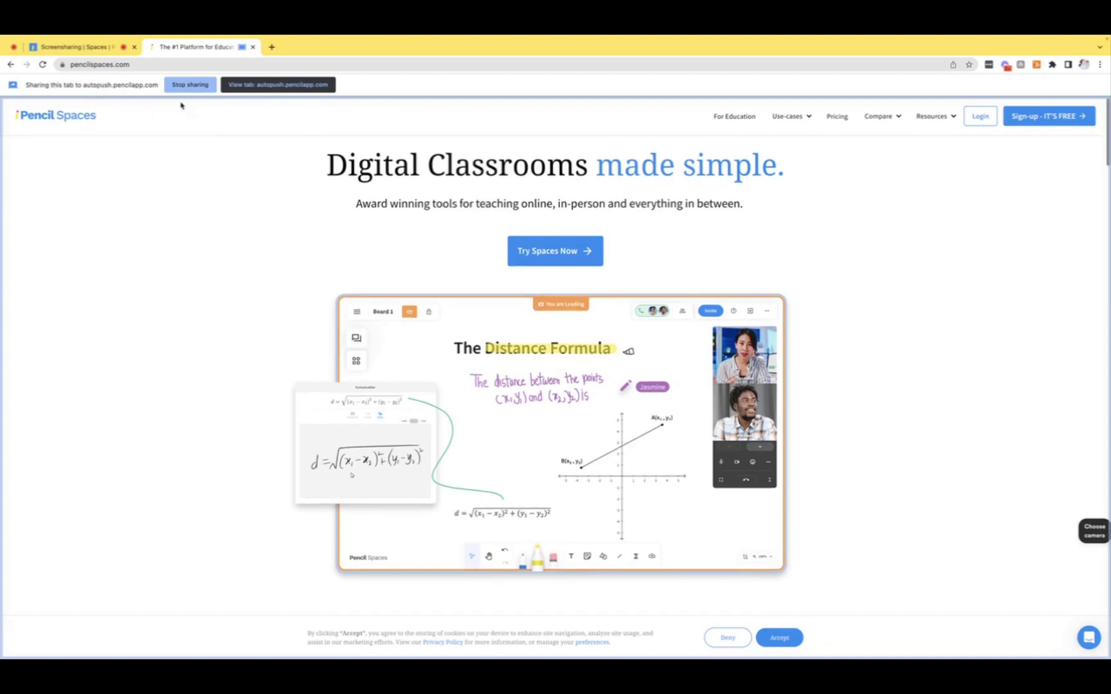
pyautogui.click(274, 85)
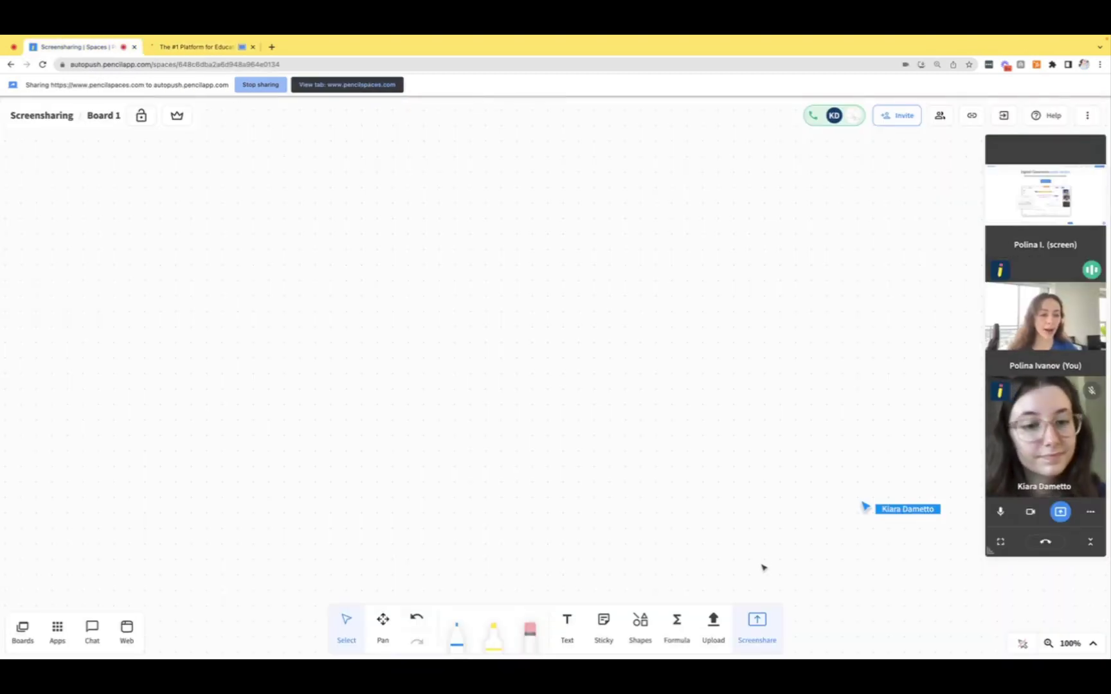
# Expand the call, pin the shared homepage tile, take the lead, and try fullscreen
pyautogui.click(1000, 543)
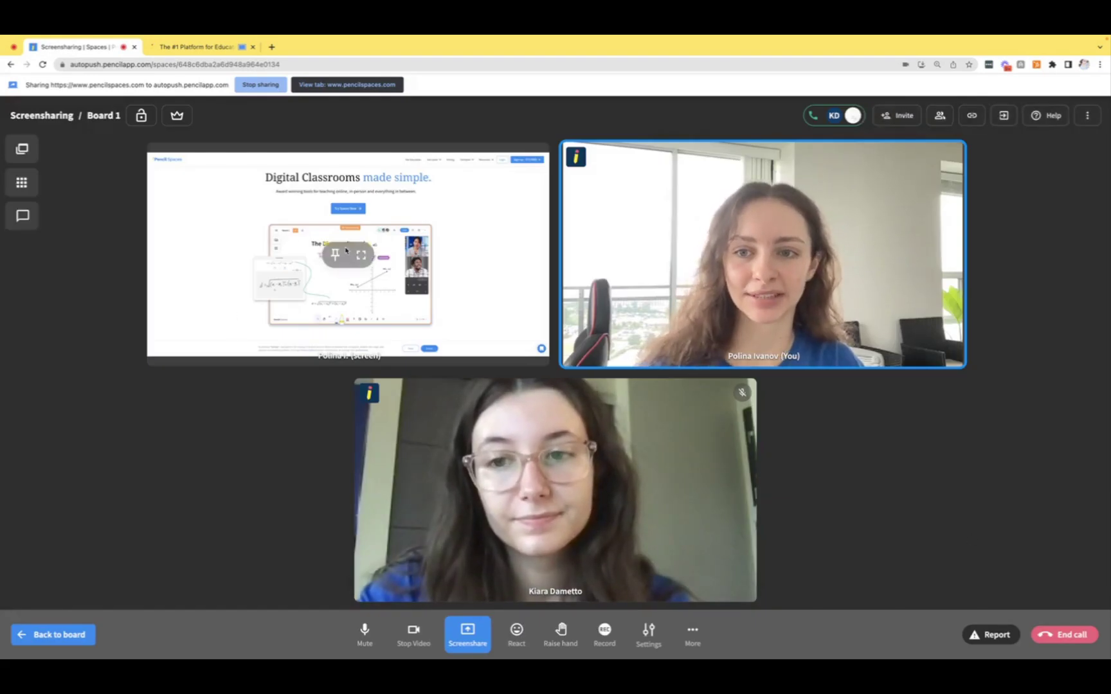
pyautogui.click(336, 254)
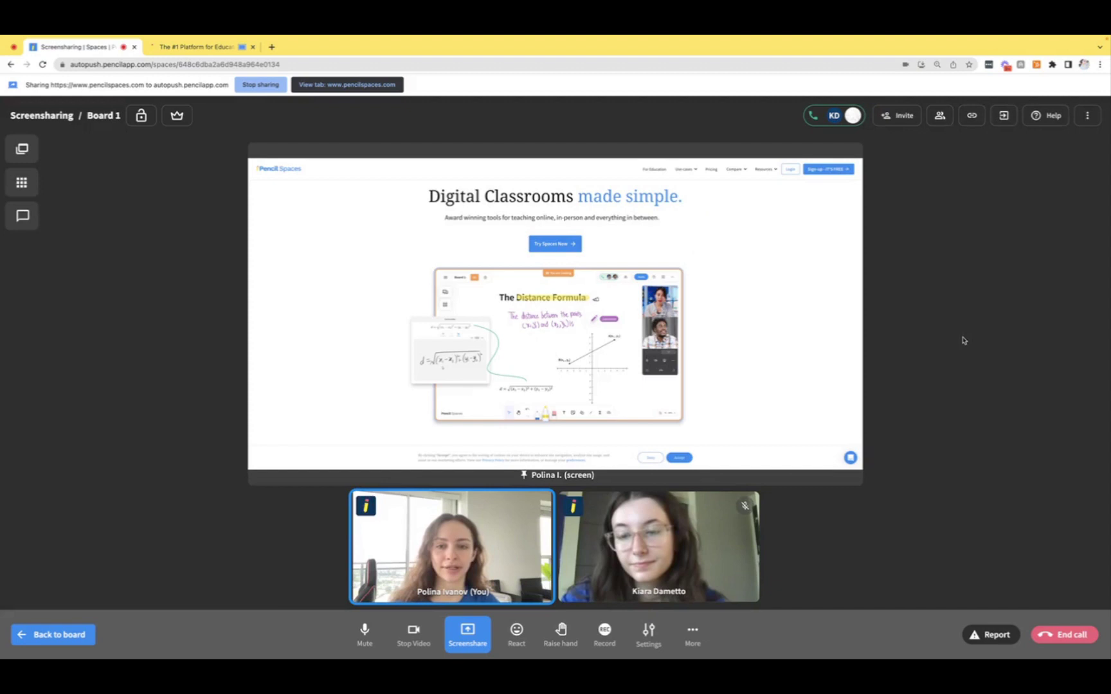
pyautogui.click(177, 116)
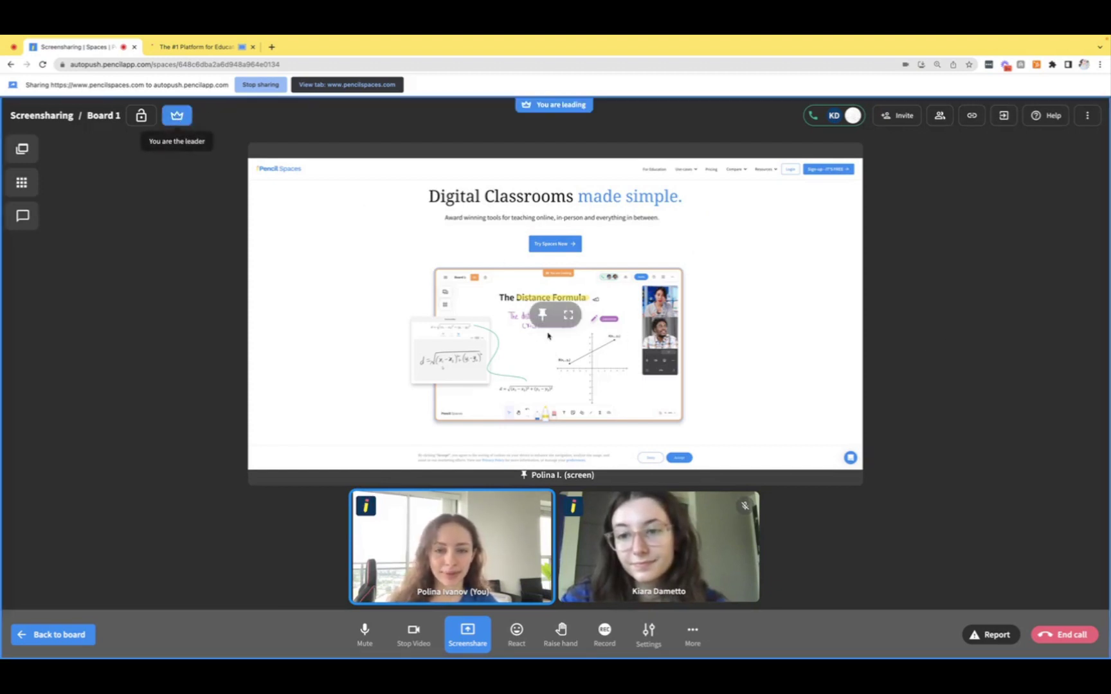
pyautogui.click(541, 315)
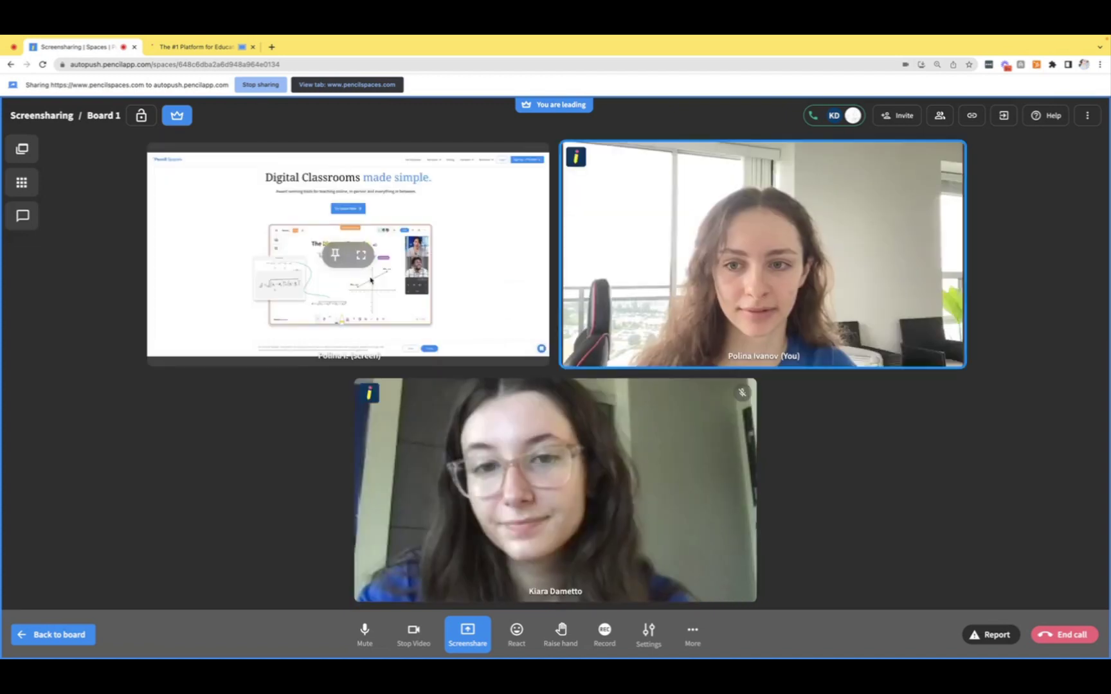
pyautogui.click(334, 254)
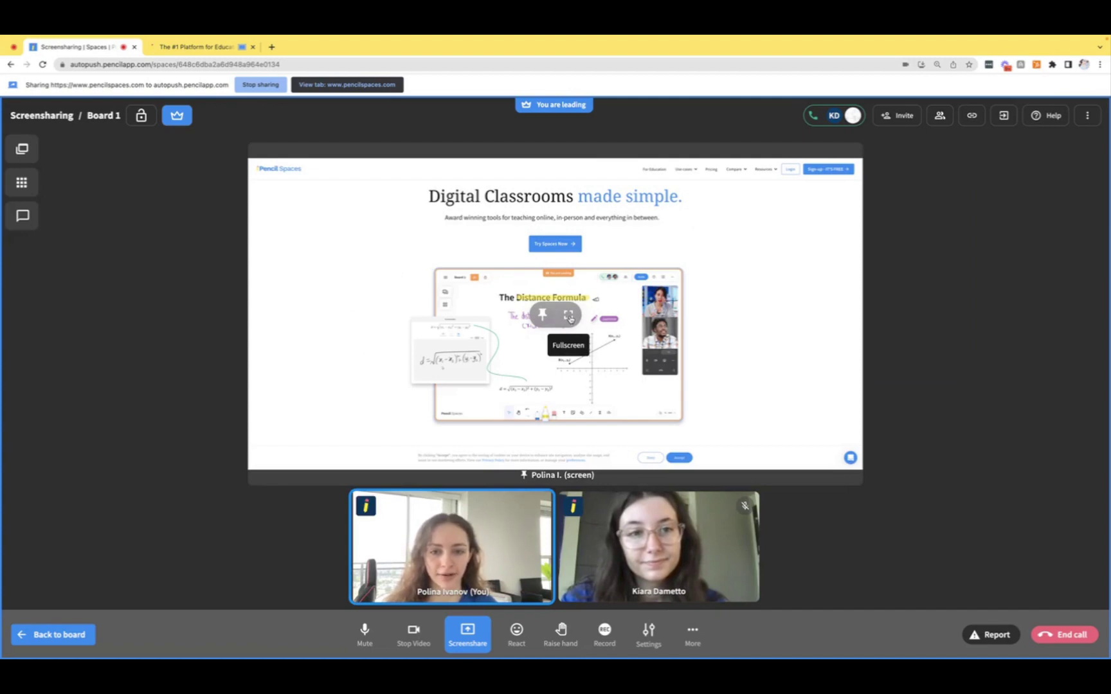
pyautogui.click(570, 318)
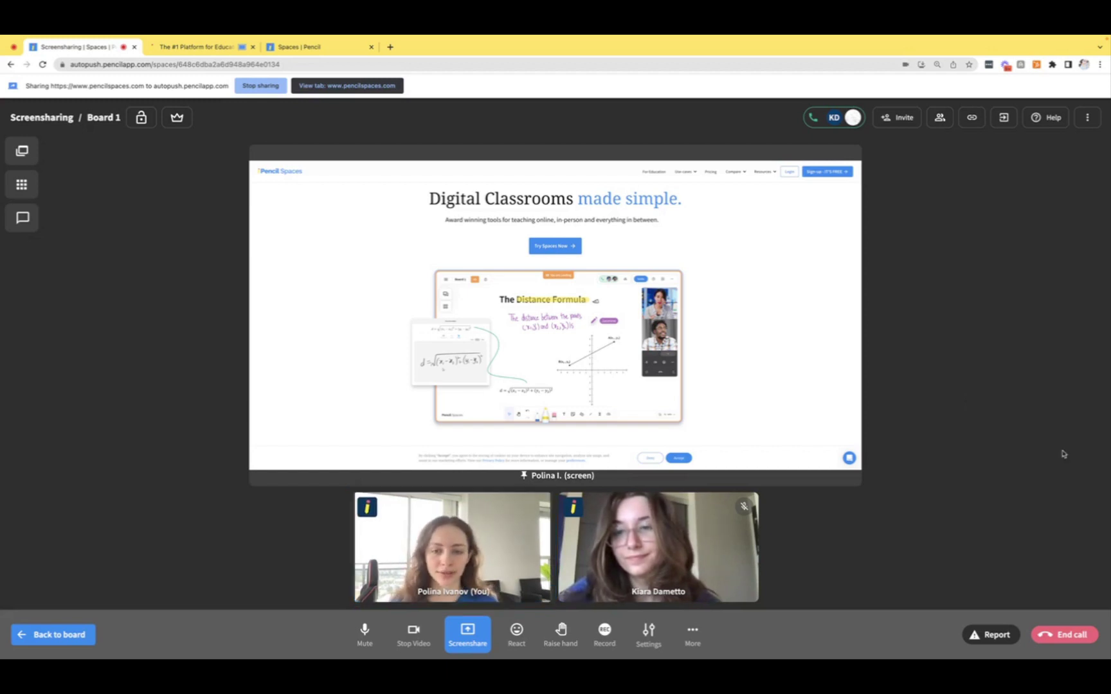
pyautogui.moveTo(452, 547)
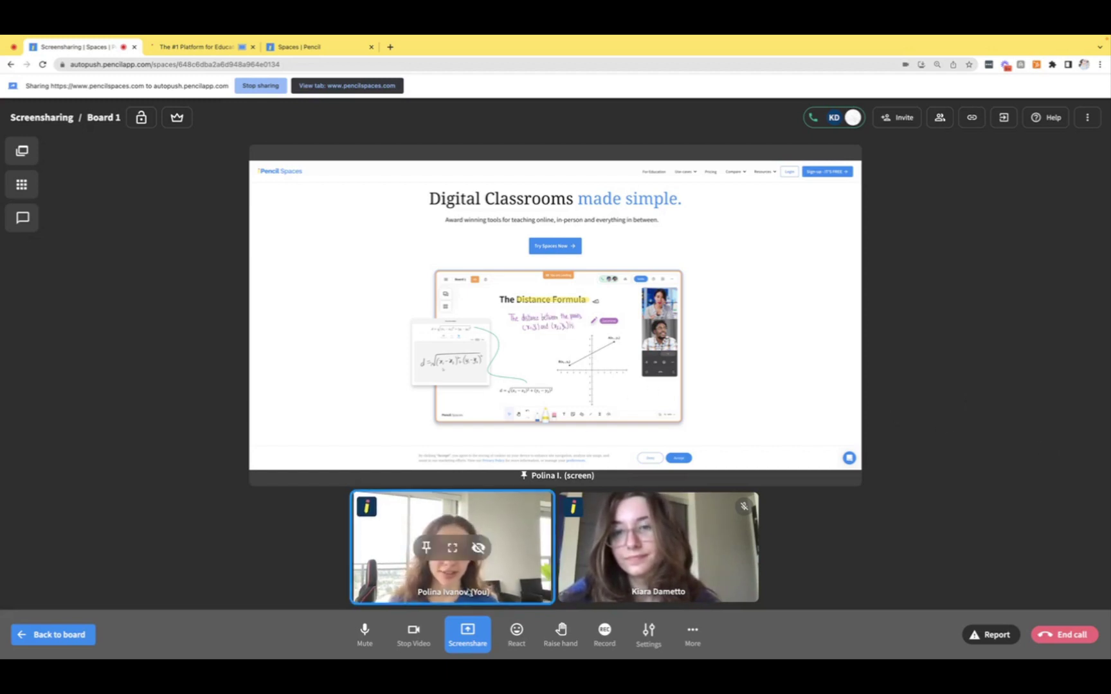
# End the Chrome tab screenshare and go back to the whiteboard
pyautogui.click(467, 633)
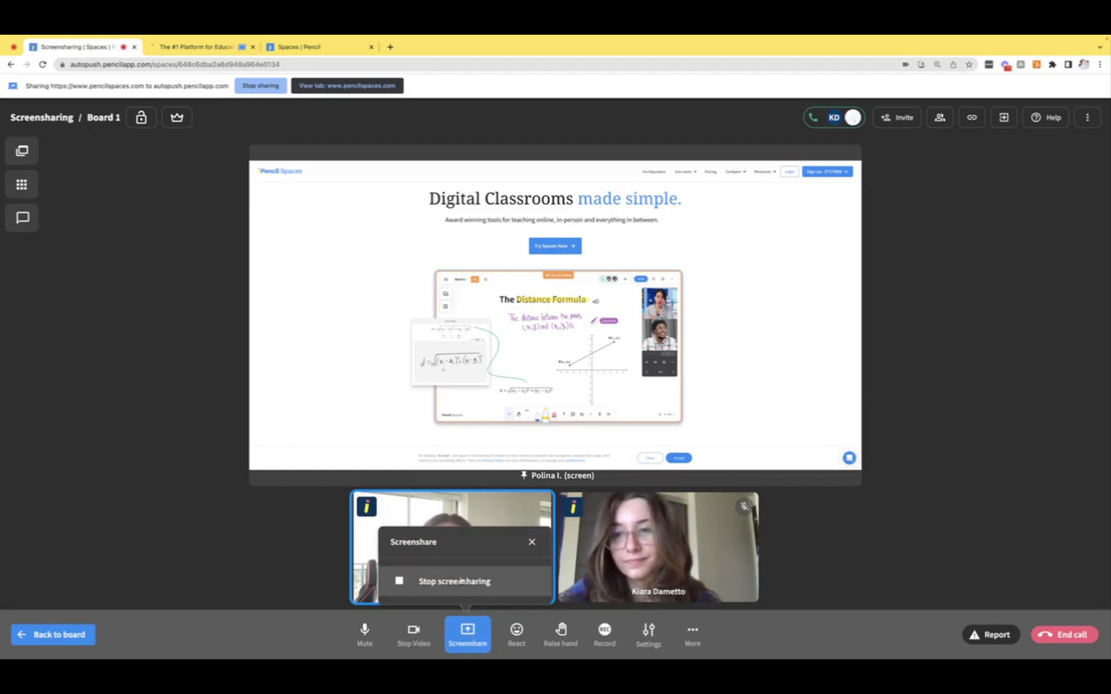
pyautogui.click(460, 582)
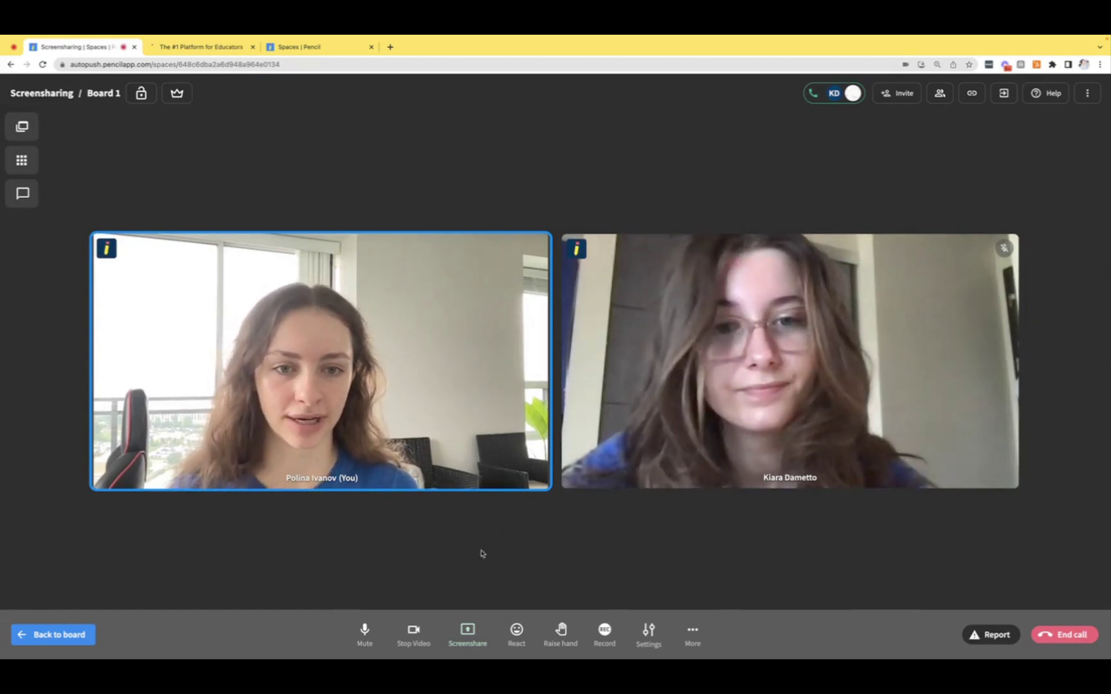
pyautogui.click(49, 637)
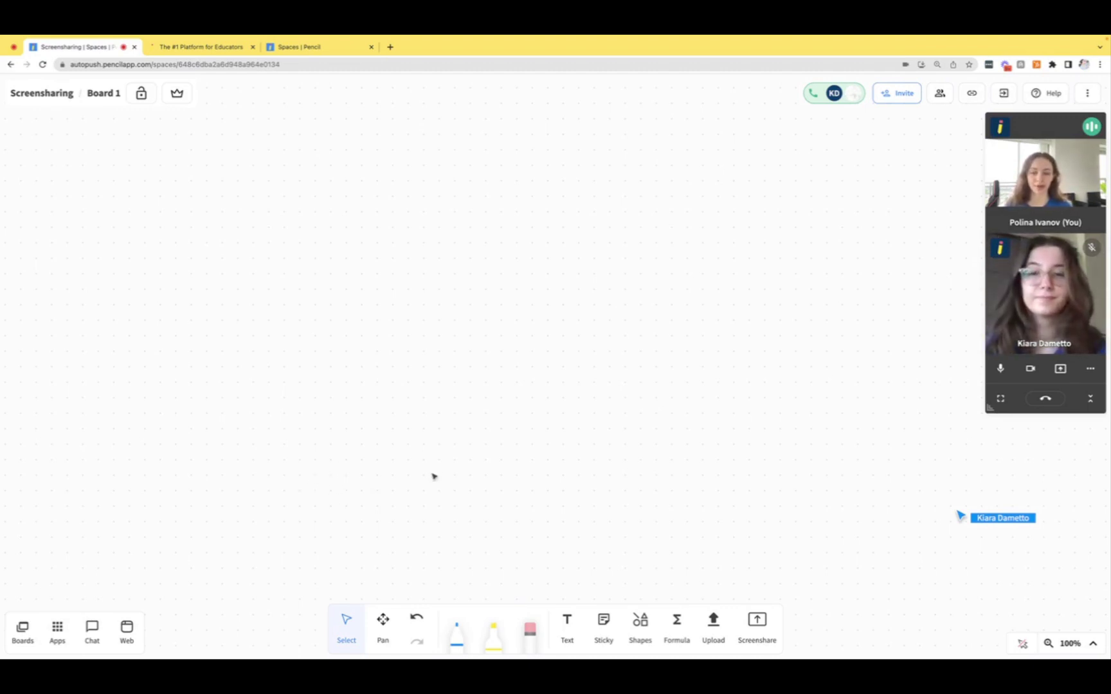
# Uncheck the participants' Screenshare permission and save the update
pyautogui.click(940, 94)
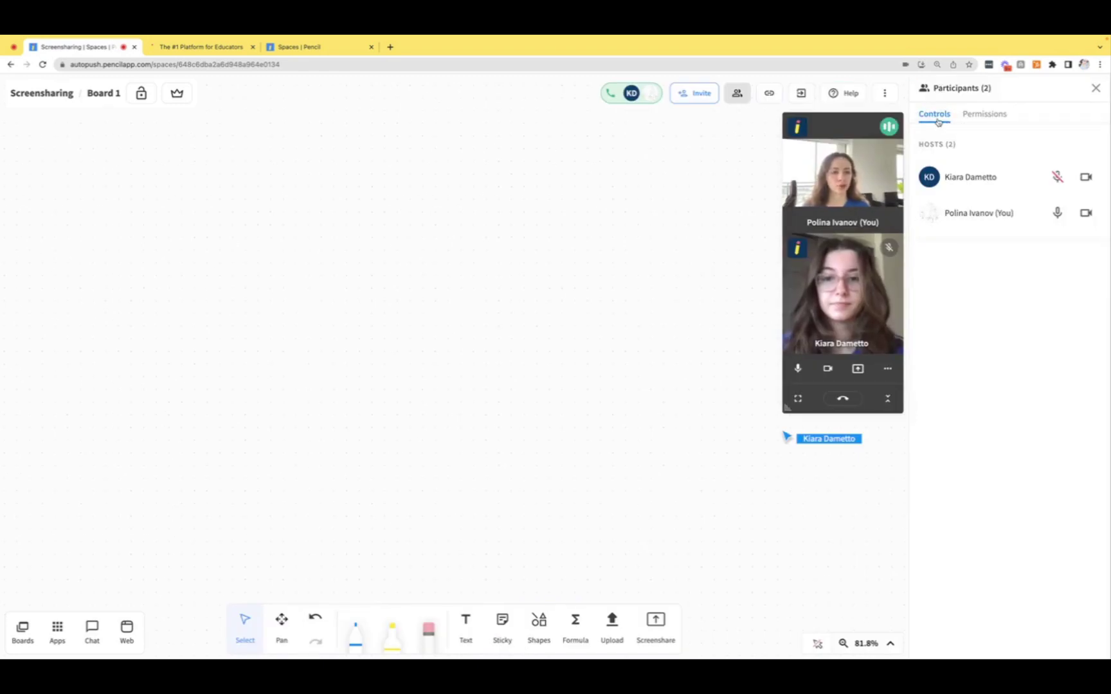
pyautogui.click(979, 117)
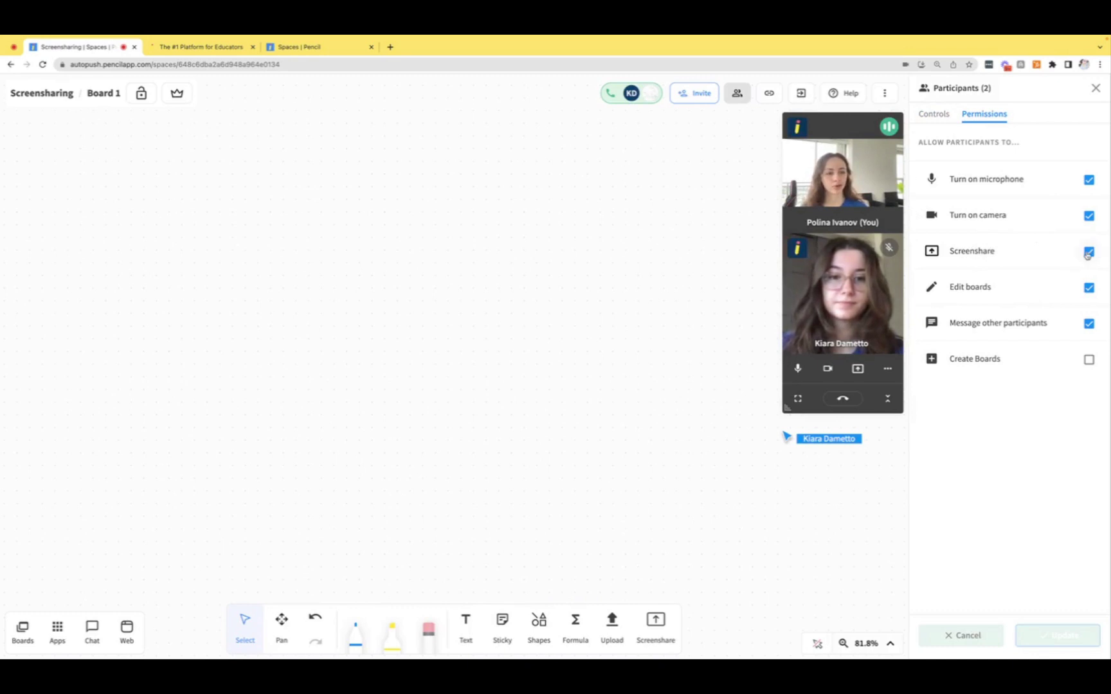
pyautogui.click(1088, 253)
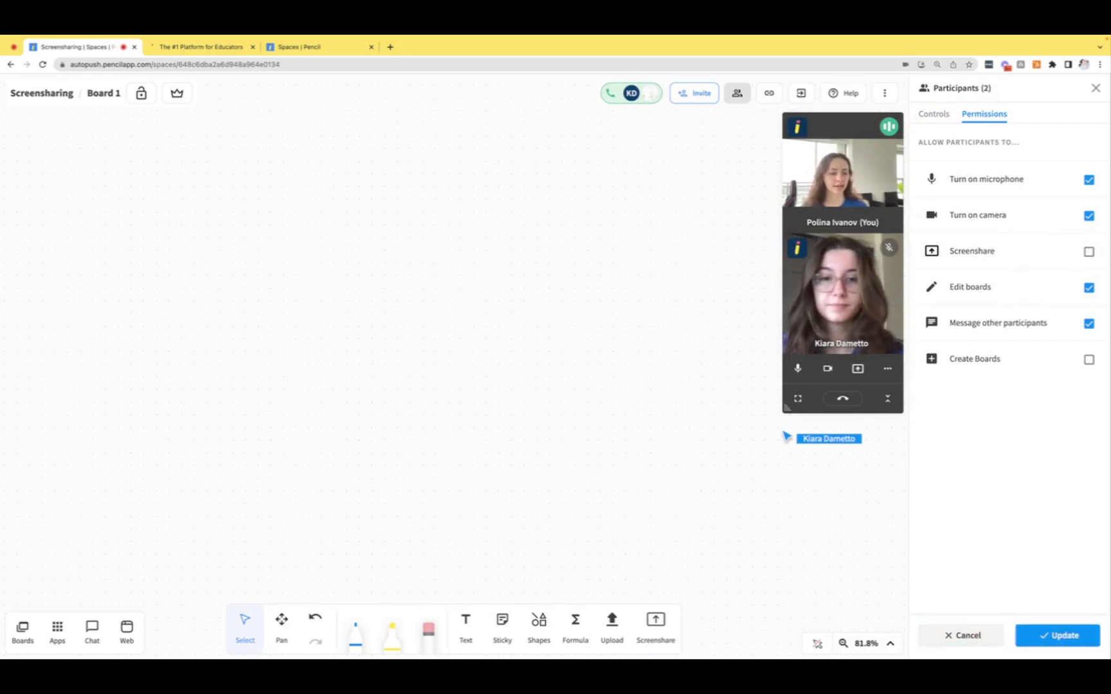
pyautogui.click(1064, 639)
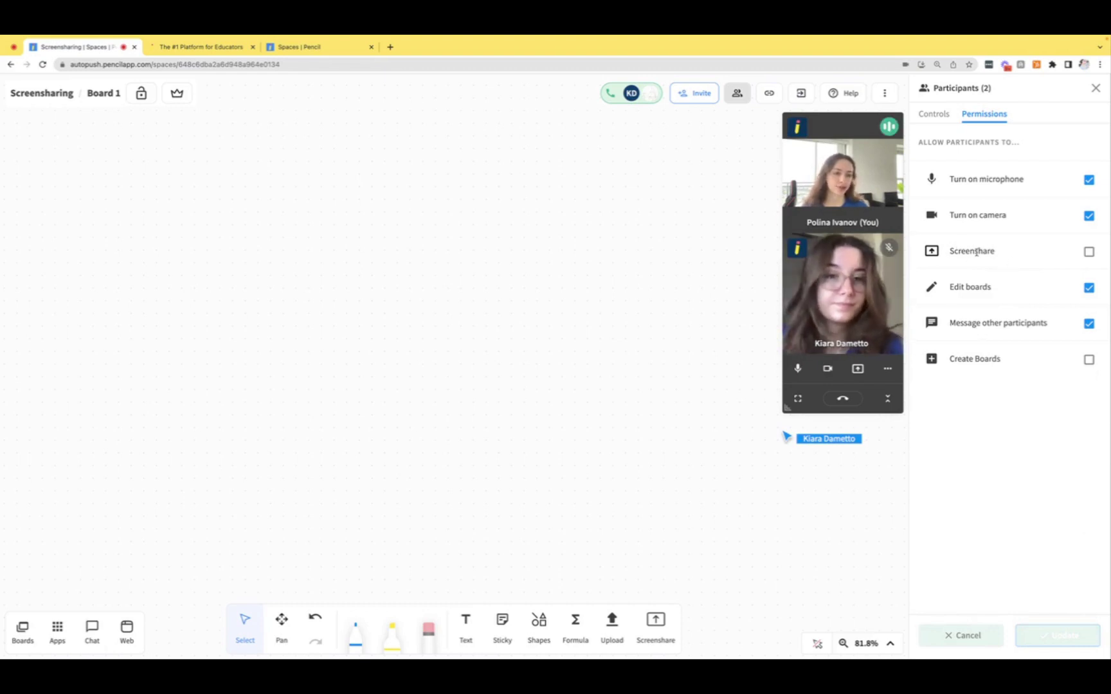
# Re-enable participant screensharing, save, and close the participants panel
pyautogui.click(1088, 253)
pyautogui.click(1058, 636)
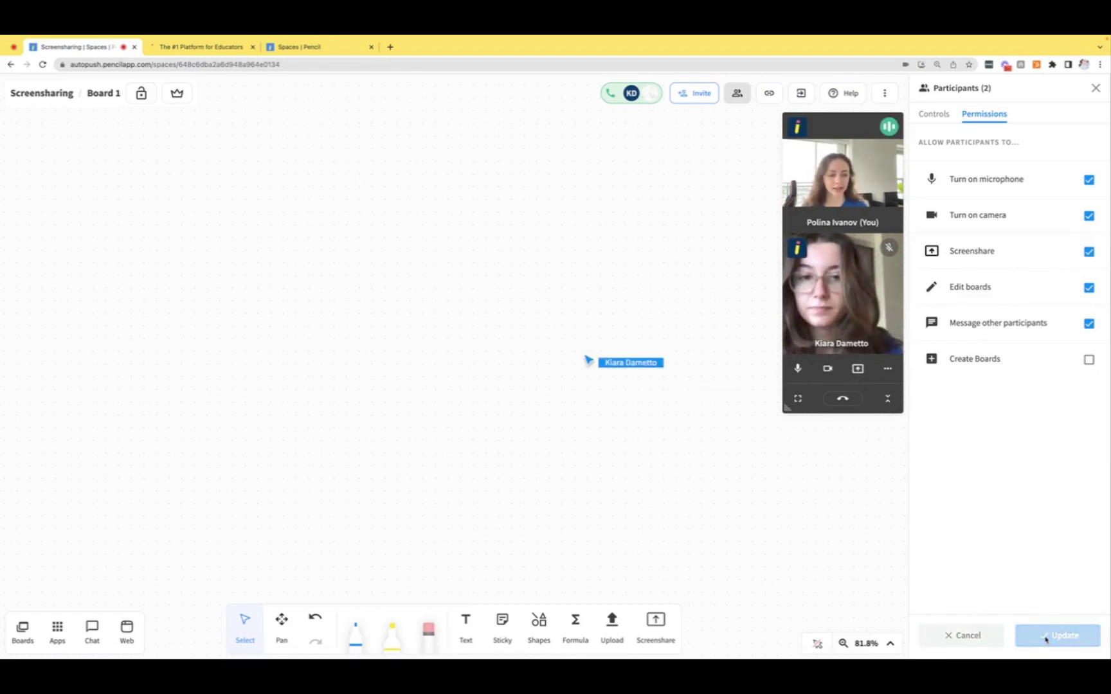
pyautogui.click(1096, 89)
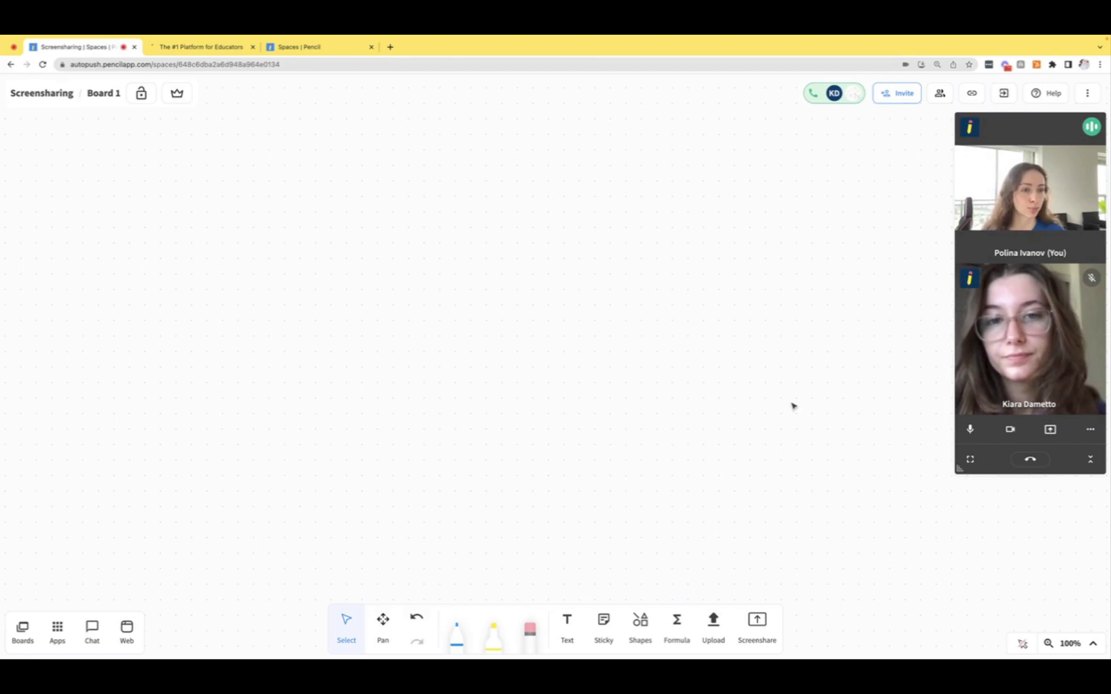
pyautogui.click(1050, 92)
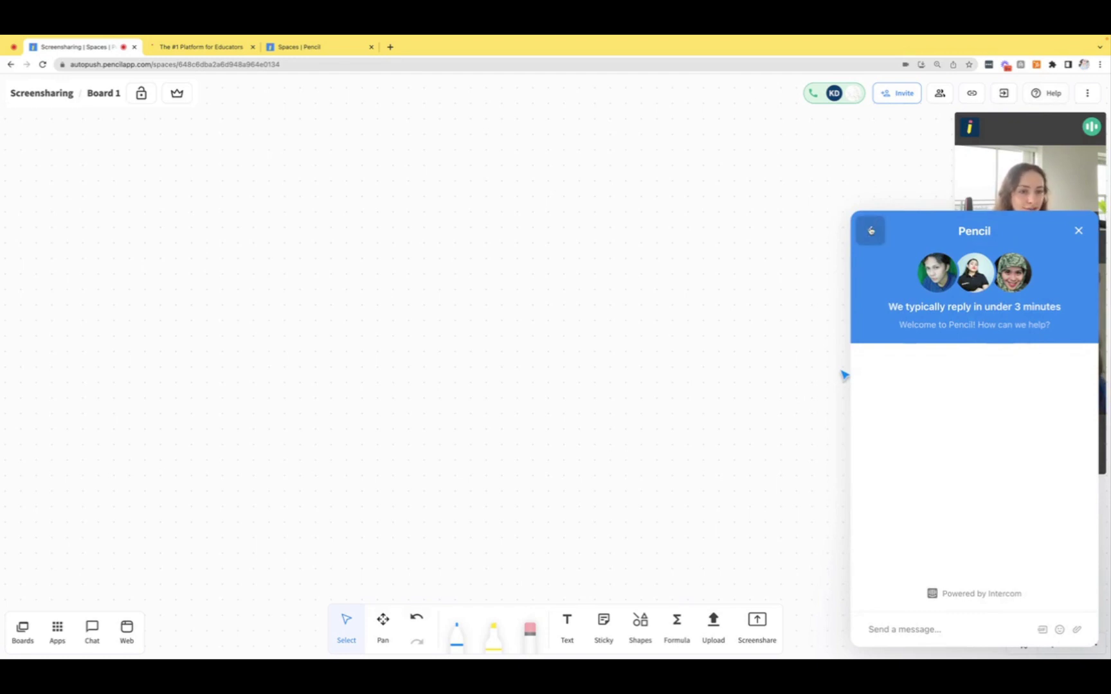
pyautogui.click(870, 231)
pyautogui.click(811, 305)
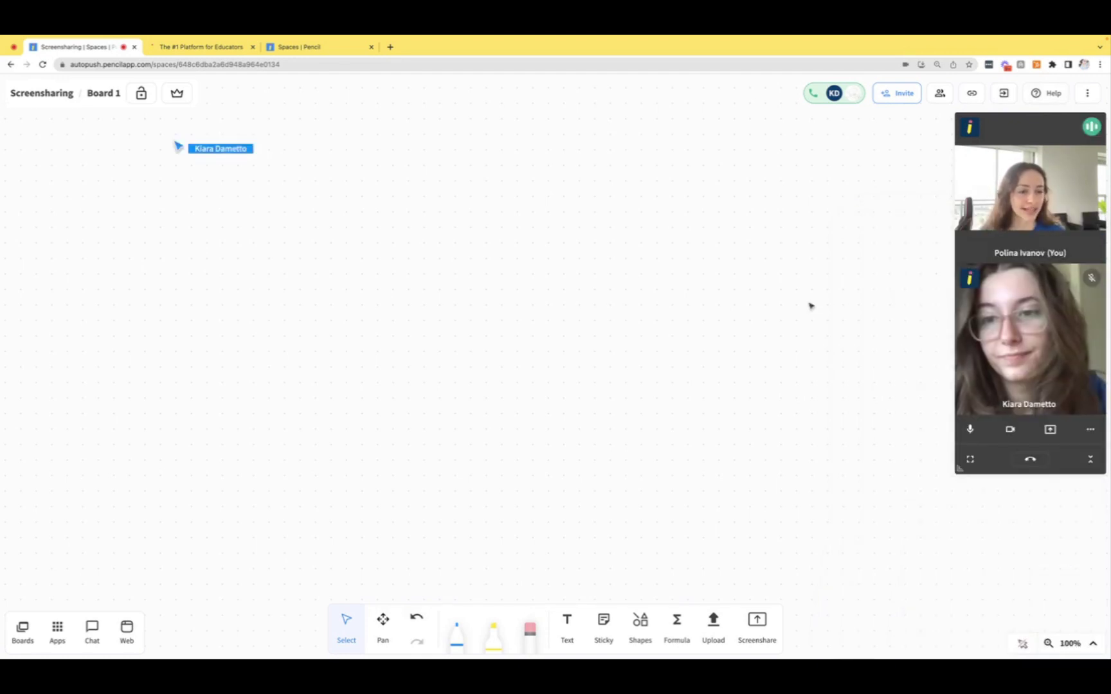